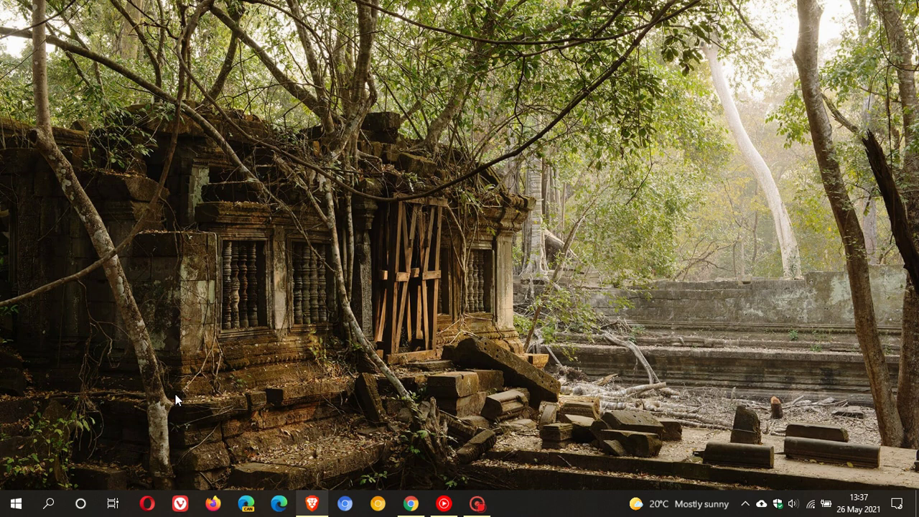
# - Run winver to view the Windows version, then close the About Windows window
pyautogui.click(48, 505)
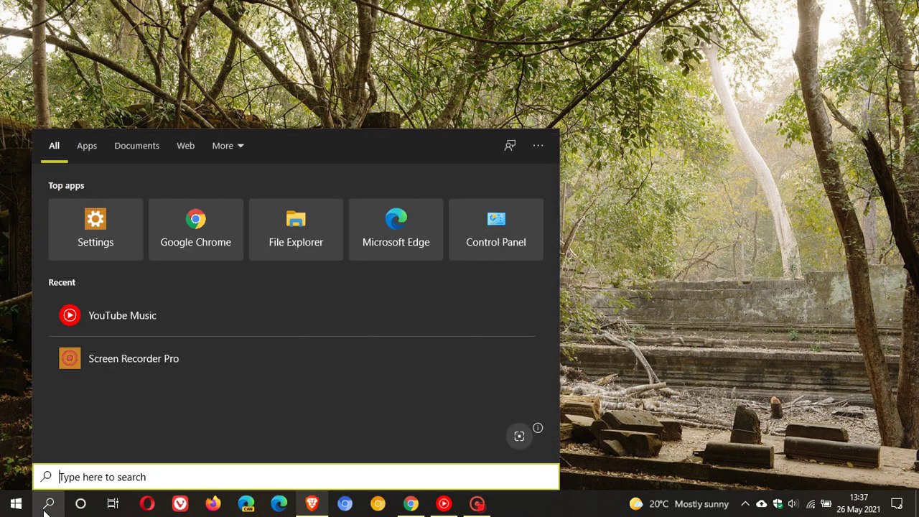
pyautogui.write('winver')
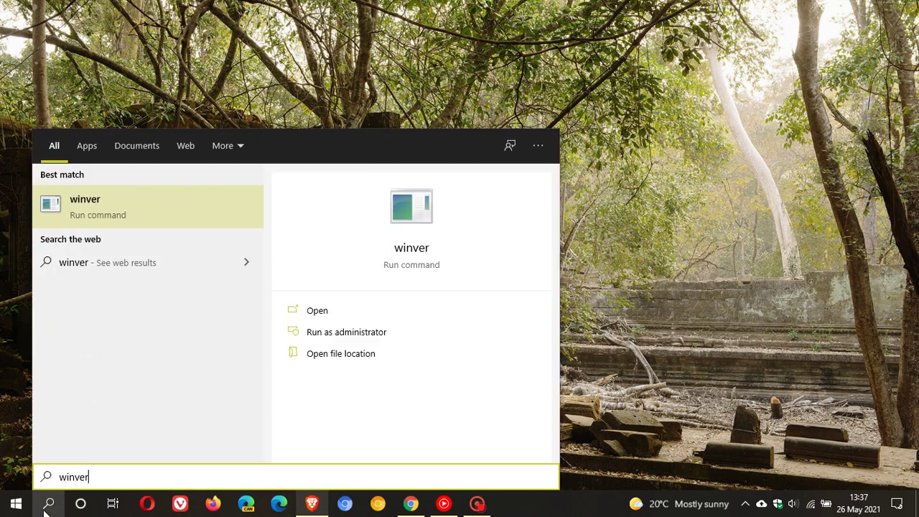
pyautogui.press('Return')
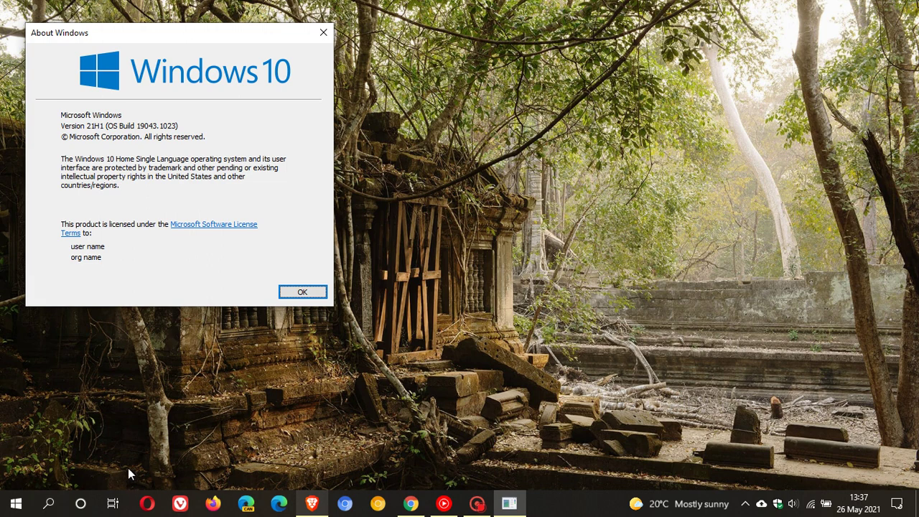
pyautogui.moveTo(198, 41); pyautogui.dragTo(436, 98)
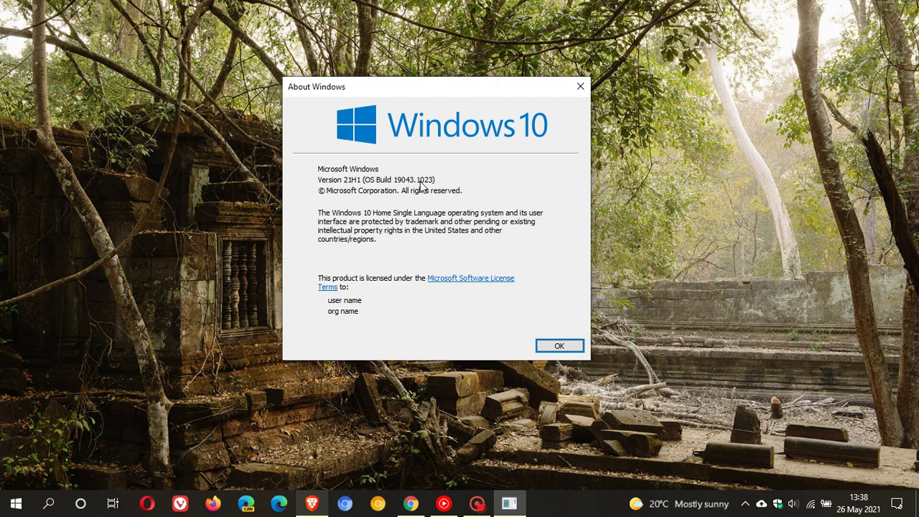
pyautogui.click(559, 347)
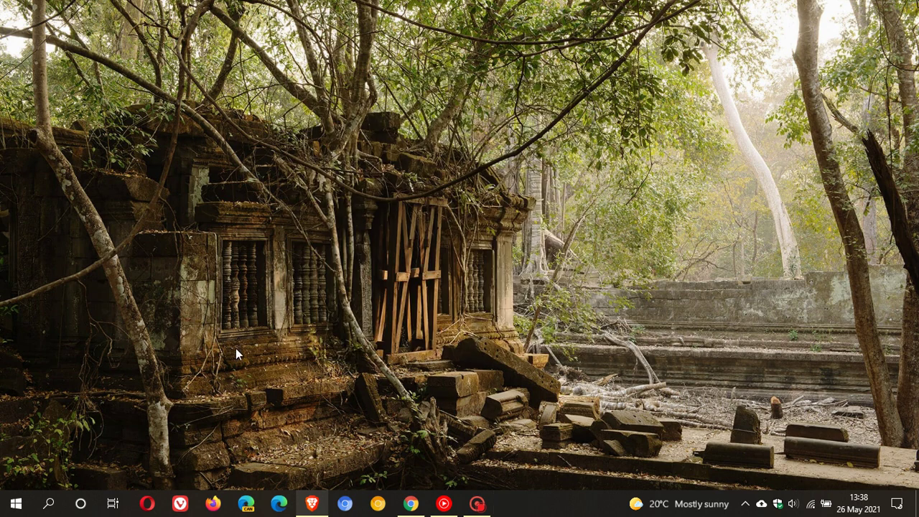
# - Check for updates in Update & Security so Defender update KB2267602 starts installing
pyautogui.click(16, 505)
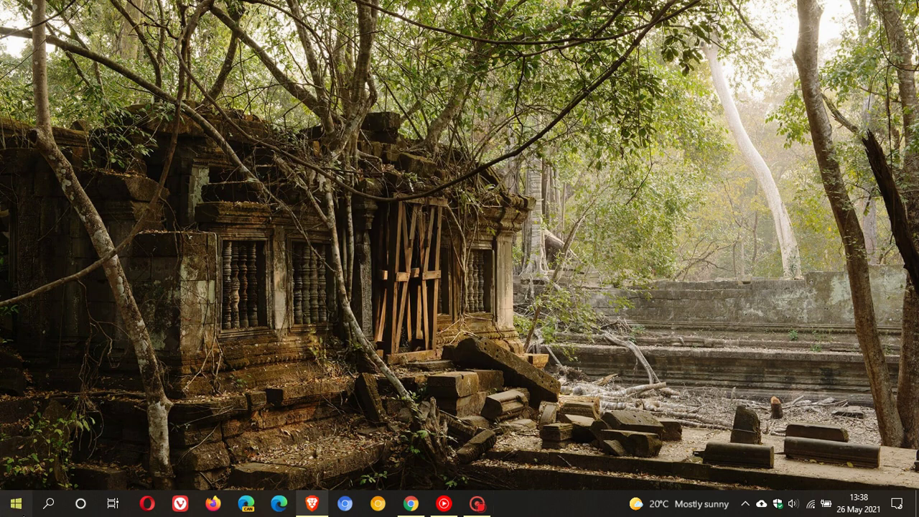
pyautogui.click(25, 444)
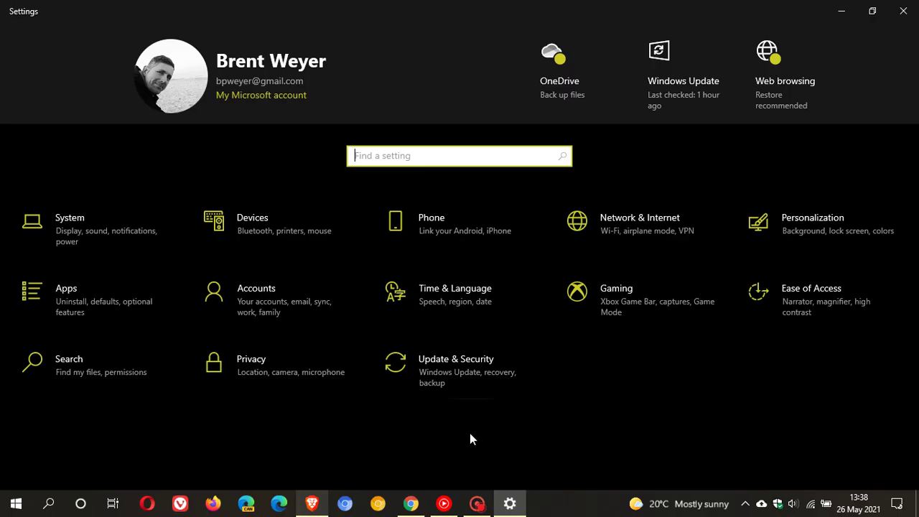
pyautogui.click(467, 381)
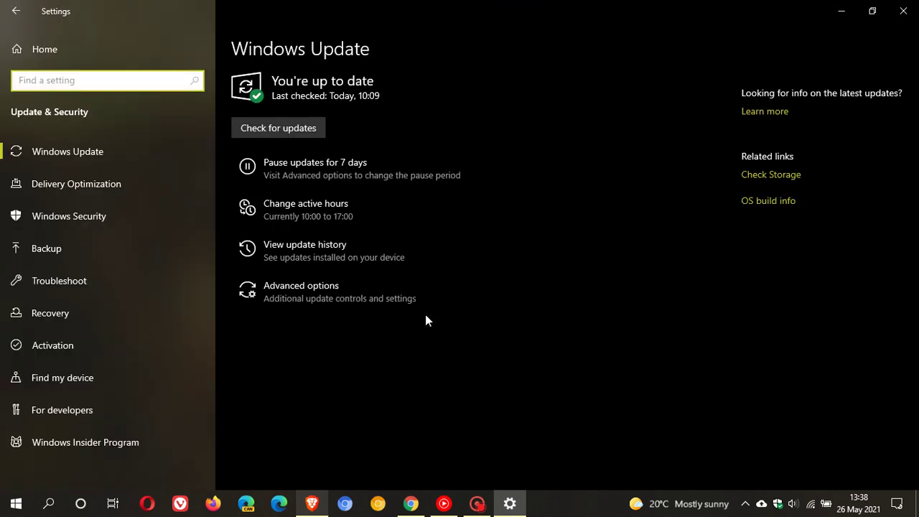
pyautogui.click(309, 128)
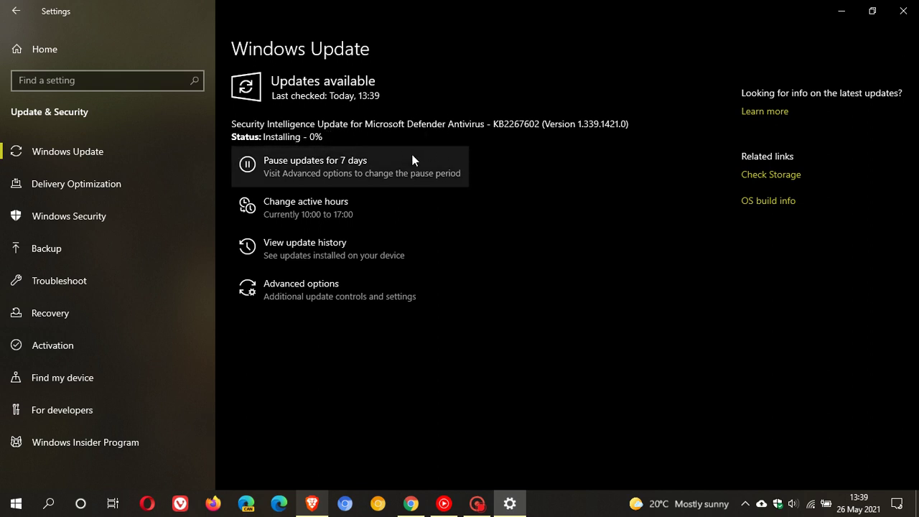
pyautogui.click(411, 504)
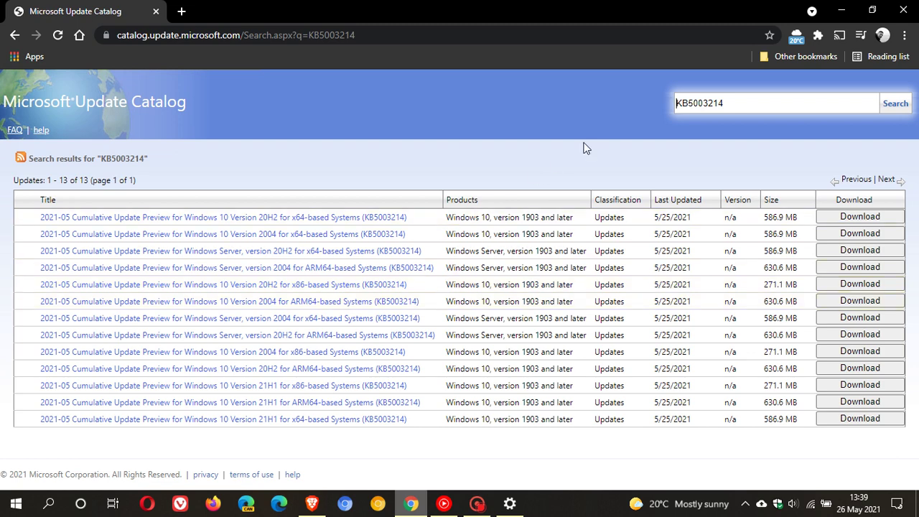
pyautogui.click(842, 11)
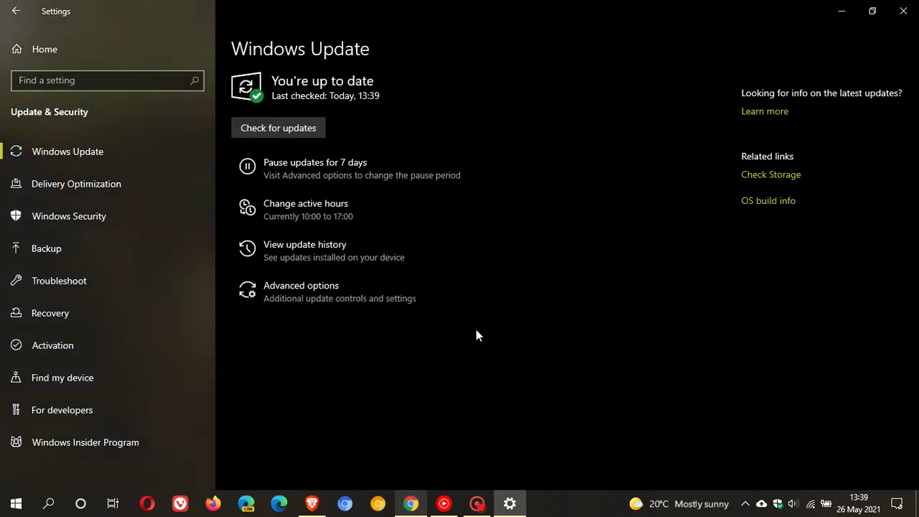
# - View the Troubleshoot page, then go back twice to the Settings home grid
pyautogui.click(95, 278)
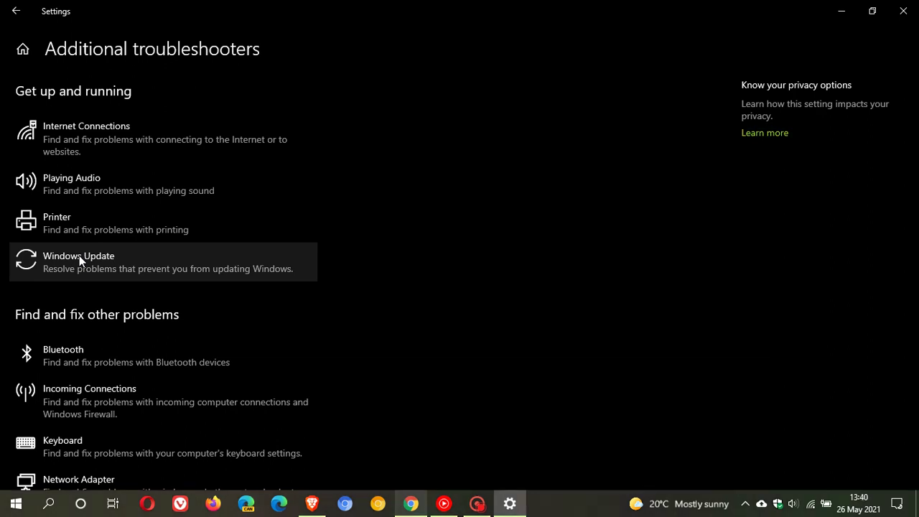
pyautogui.click(18, 10)
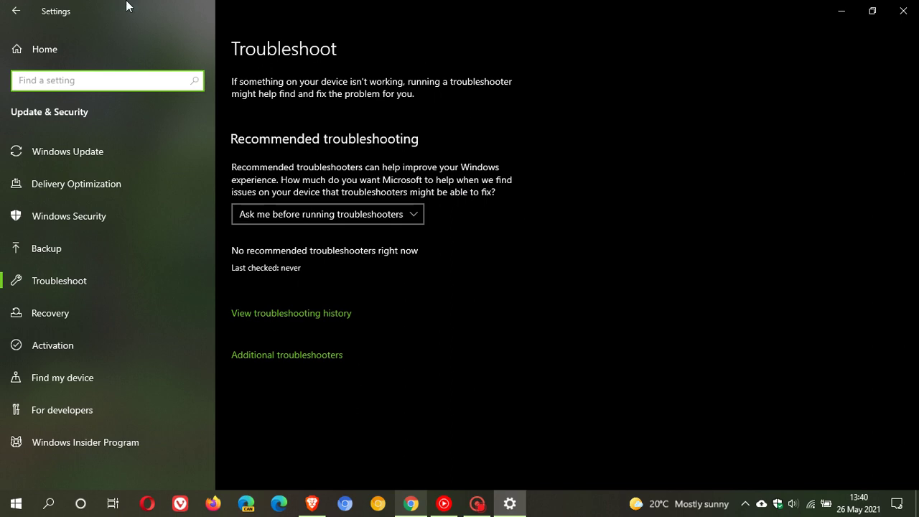
pyautogui.click(17, 11)
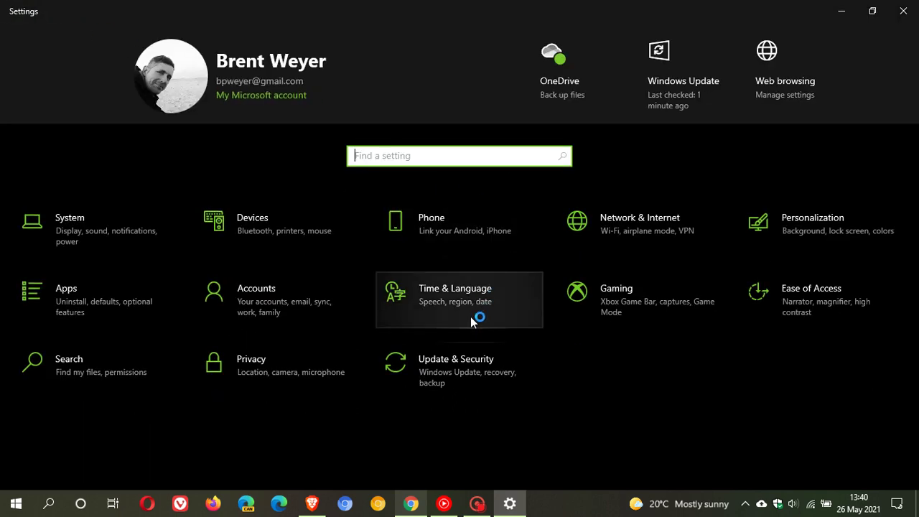
# - Open the Update & Security Windows Update page and go to View update history
pyautogui.click(460, 371)
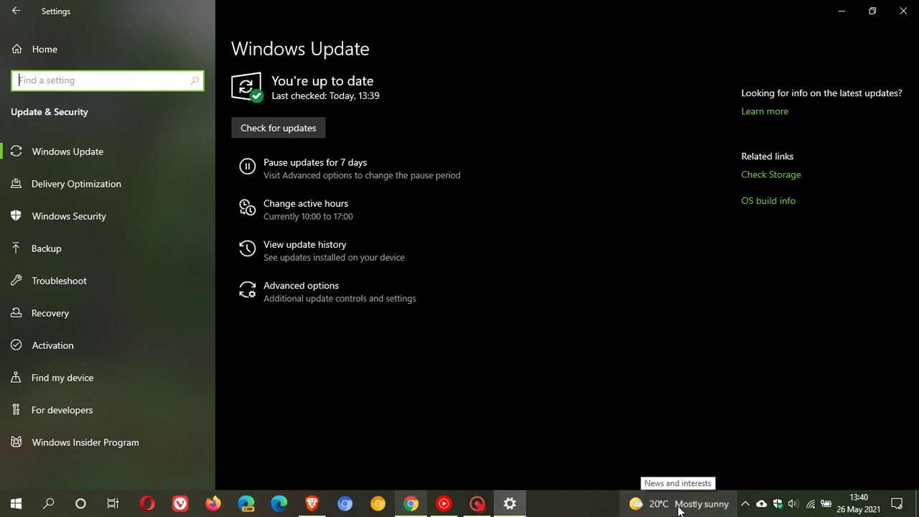
pyautogui.click(329, 251)
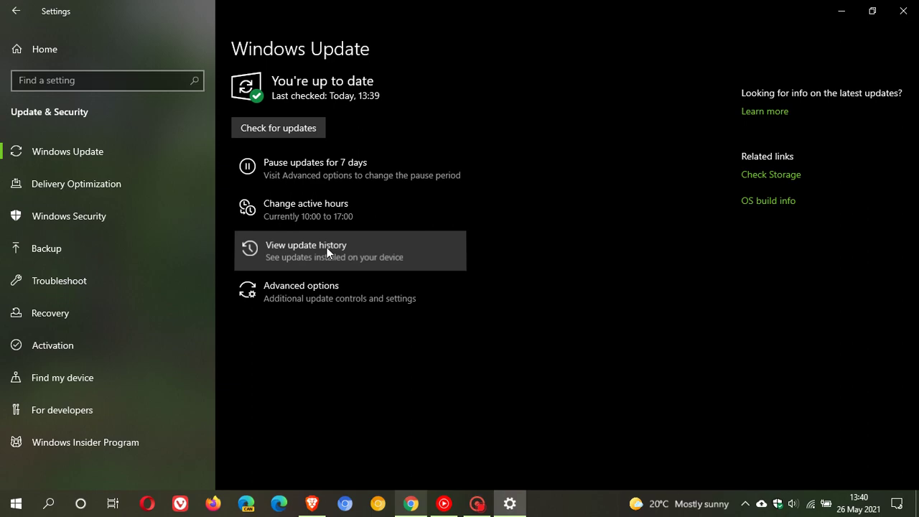
# - Expand Other Updates to find KB5003214 installed 26 May 2021, then minimize Settings
pyautogui.scroll(-20, 504, 257)
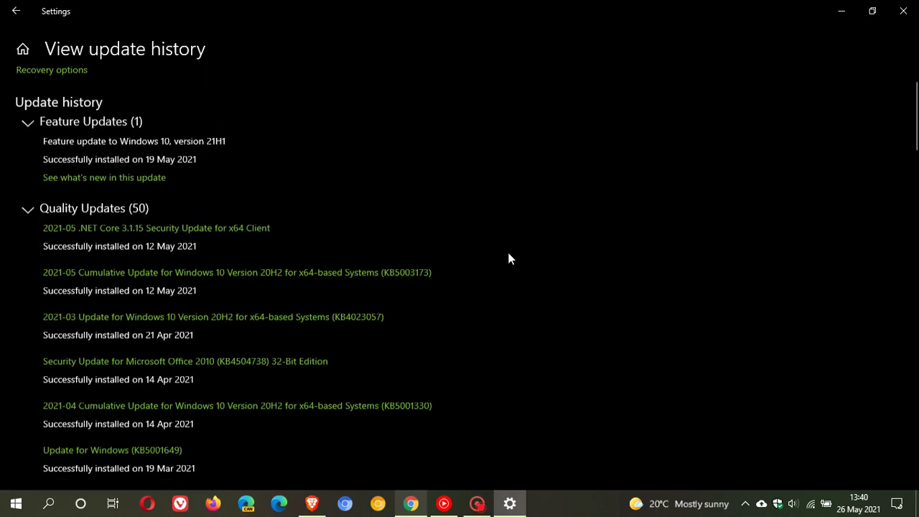
pyautogui.scroll(-10, 507, 265)
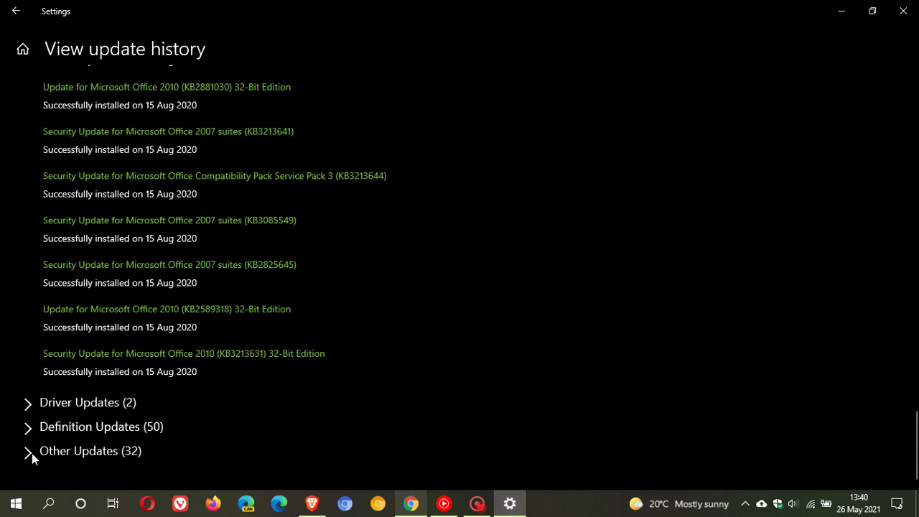
pyautogui.click(32, 453)
pyautogui.scroll(-5, 570, 304)
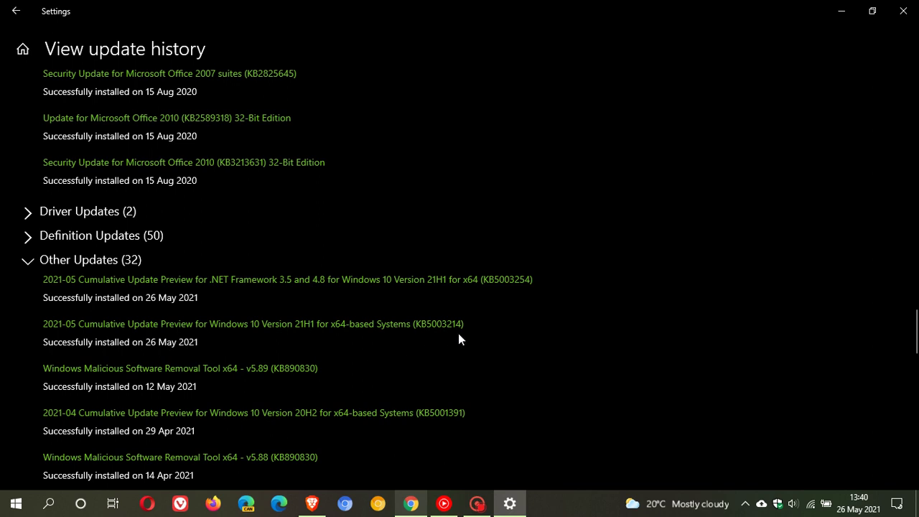
pyautogui.click(843, 13)
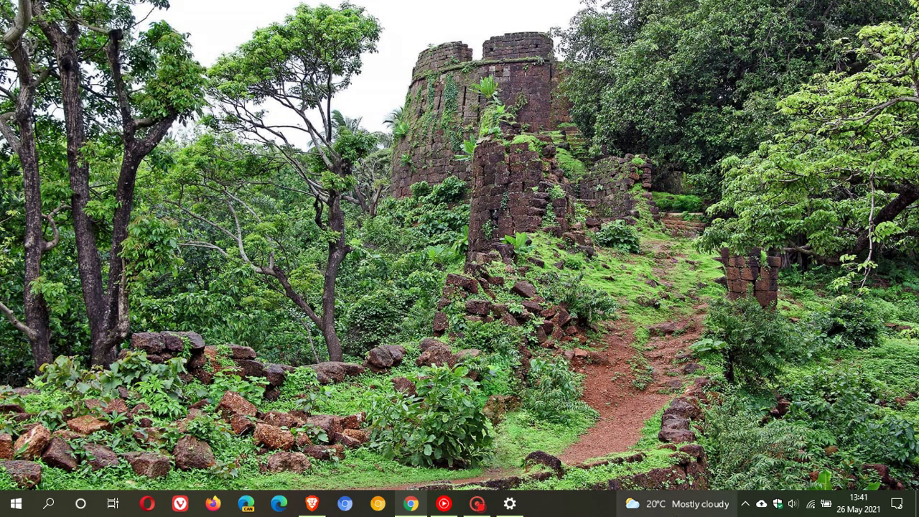
# - Open the News and interests feed and view the traffic card's options menu
pyautogui.moveTo(673, 510)
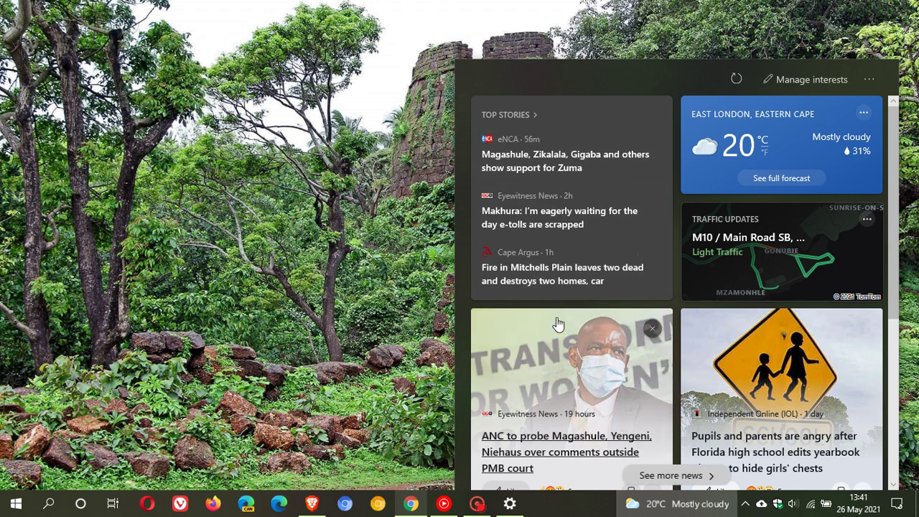
pyautogui.scroll(-2, 559, 325)
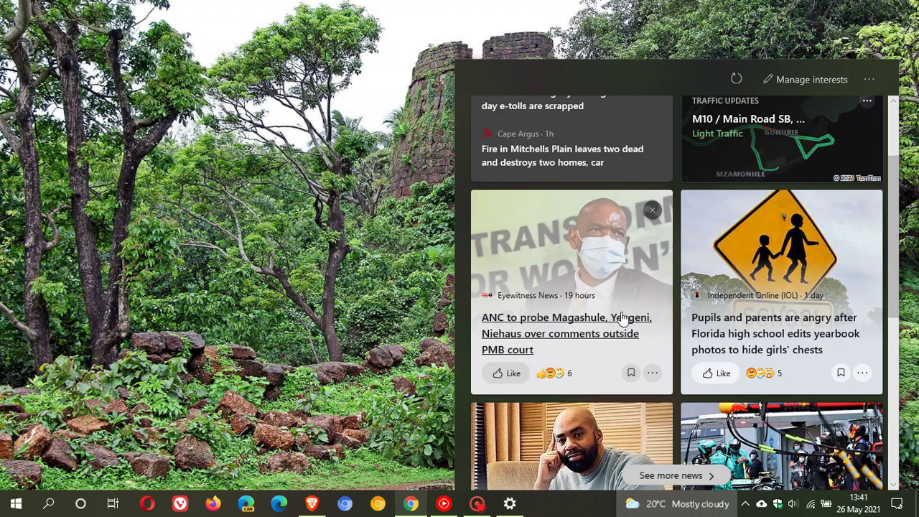
pyautogui.scroll(2, 619, 322)
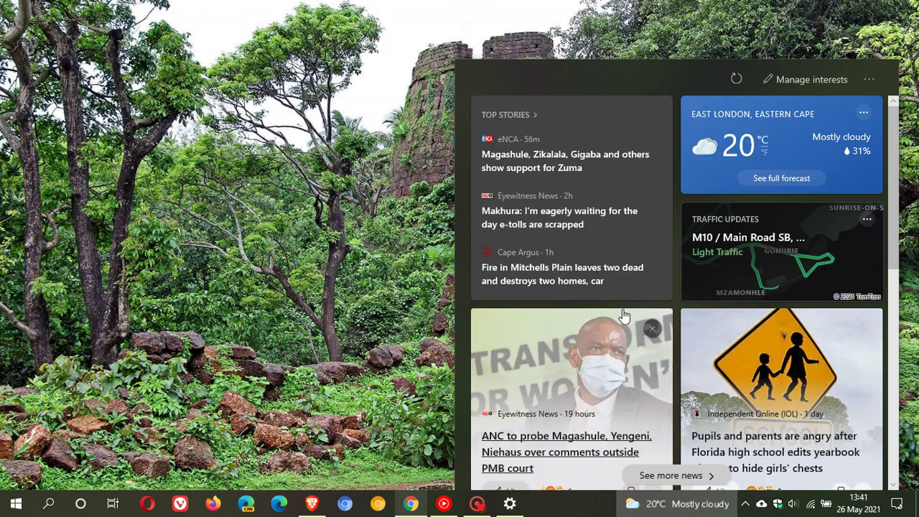
pyautogui.click(867, 223)
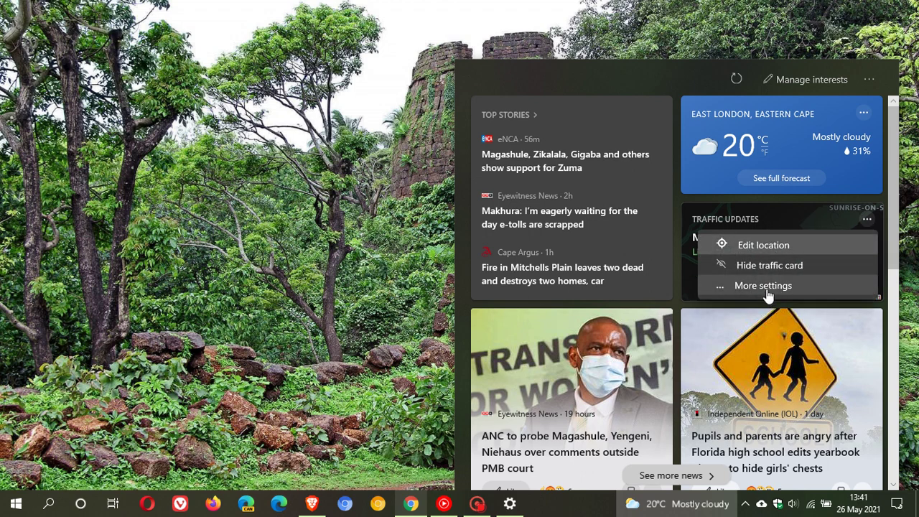
pyautogui.scroll(-4, 643, 316)
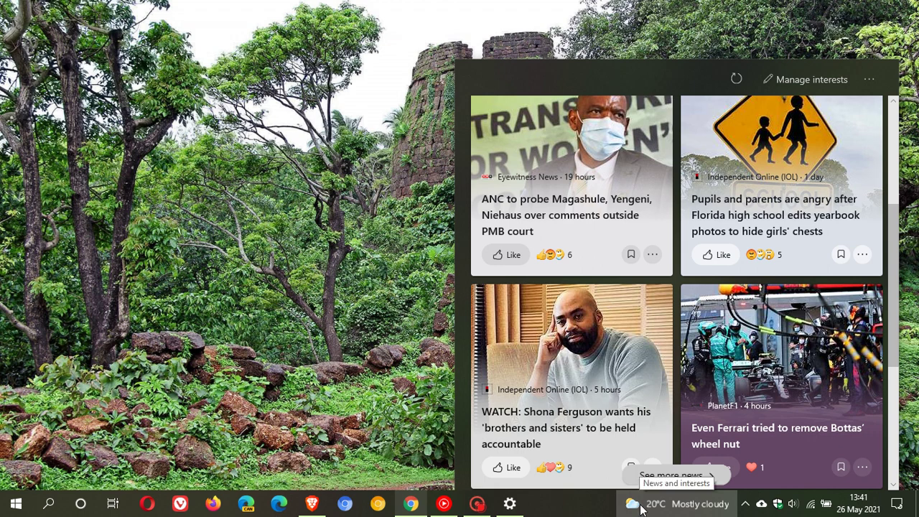
# - Review the taskbar's News and interests submenu options, then dismiss the menu
pyautogui.rightClick(641, 508)
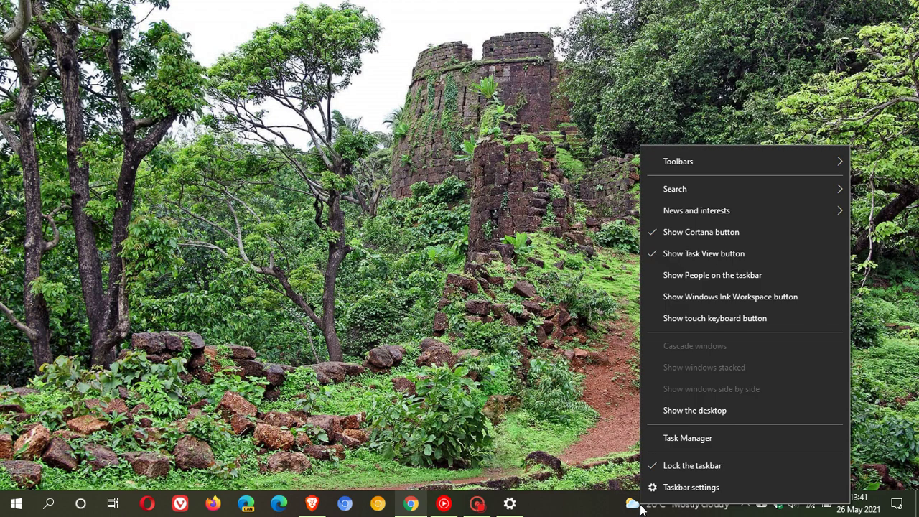
pyautogui.moveTo(680, 218)
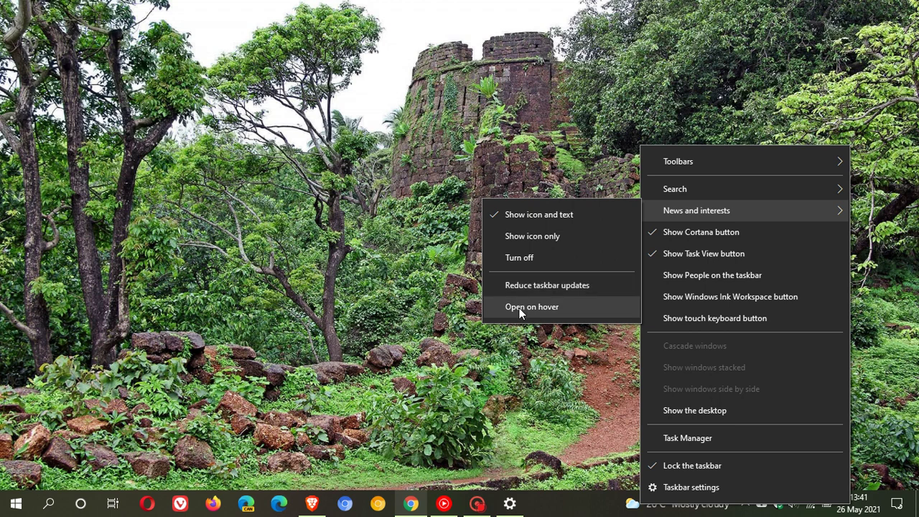
pyautogui.click(581, 491)
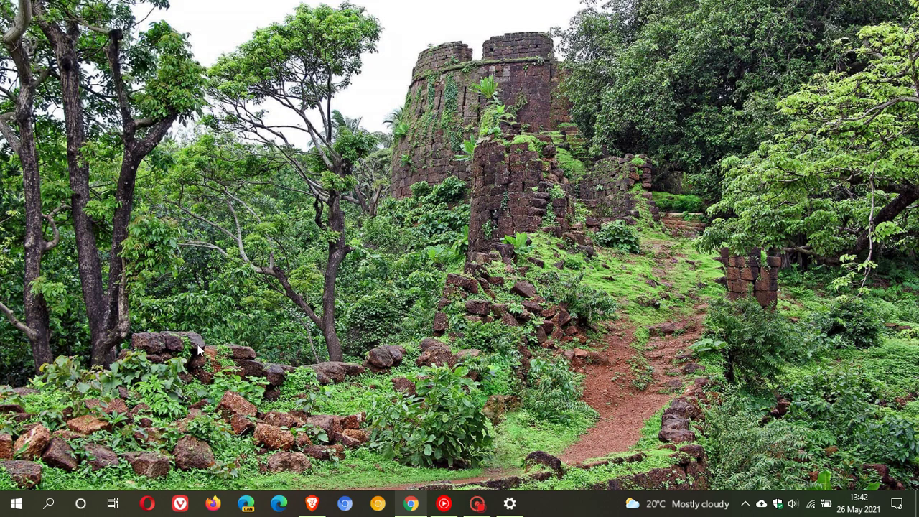
# - Open the Start menu showing the 21°C Mostly sunny East London weather tile
pyautogui.click(20, 510)
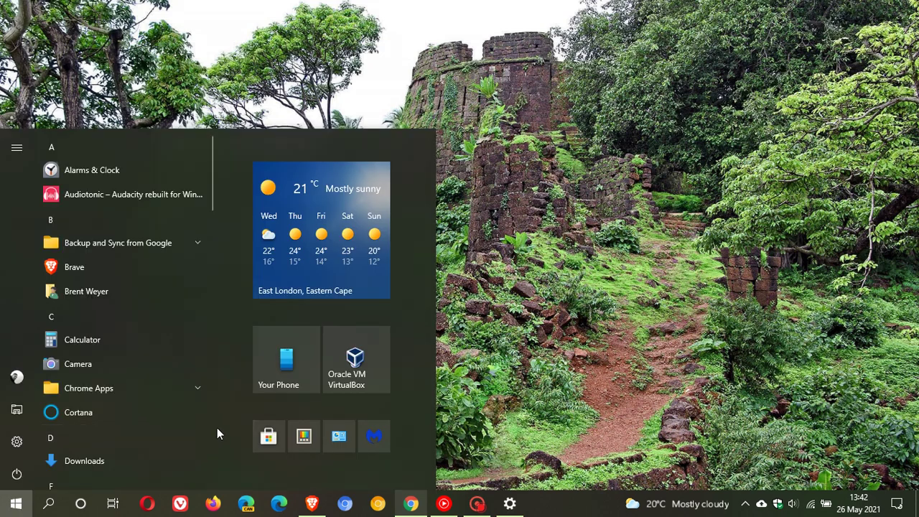
# - Close the Start menu by clicking an empty area of the desktop
pyautogui.click(531, 325)
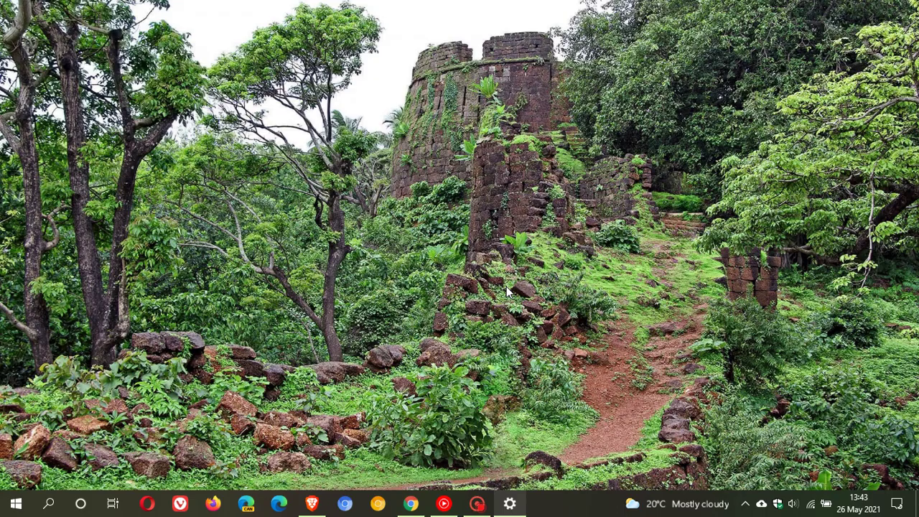
# - Restore Settings, return to the up-to-date Windows Update page, and close the app
pyautogui.click(511, 505)
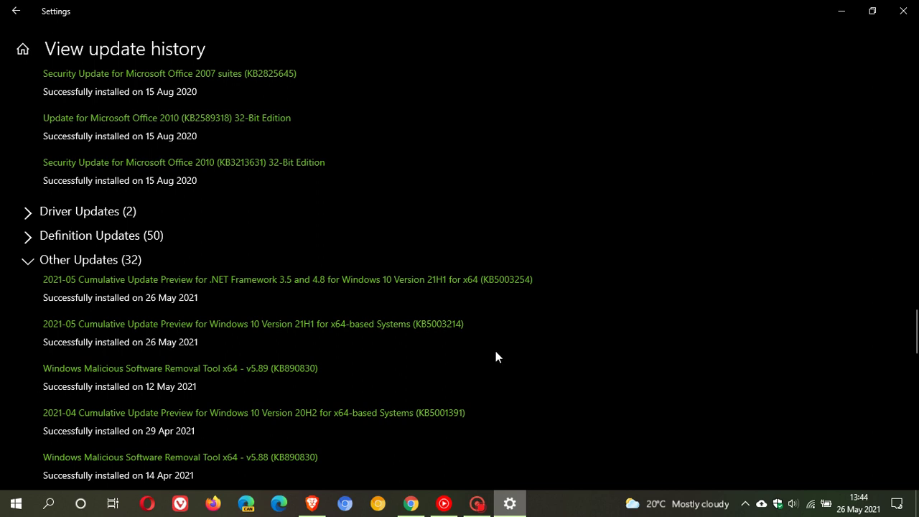
pyautogui.click(17, 12)
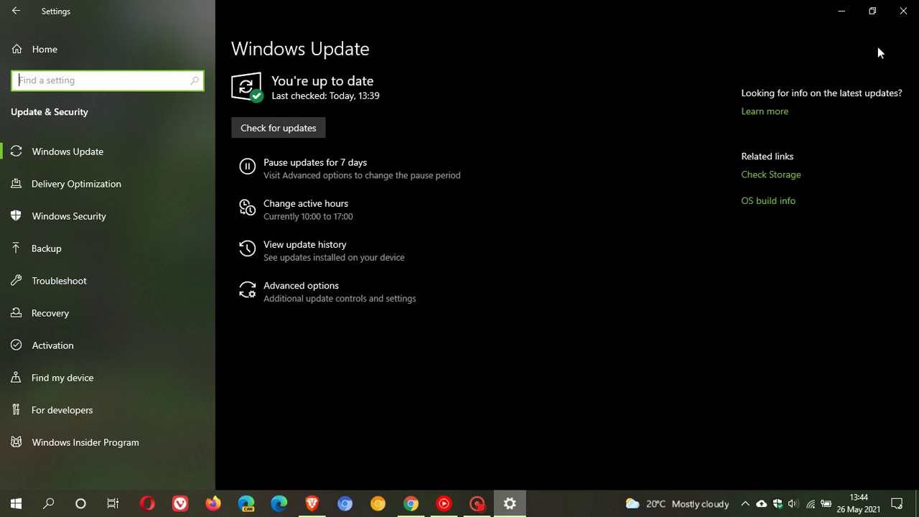
pyautogui.click(904, 10)
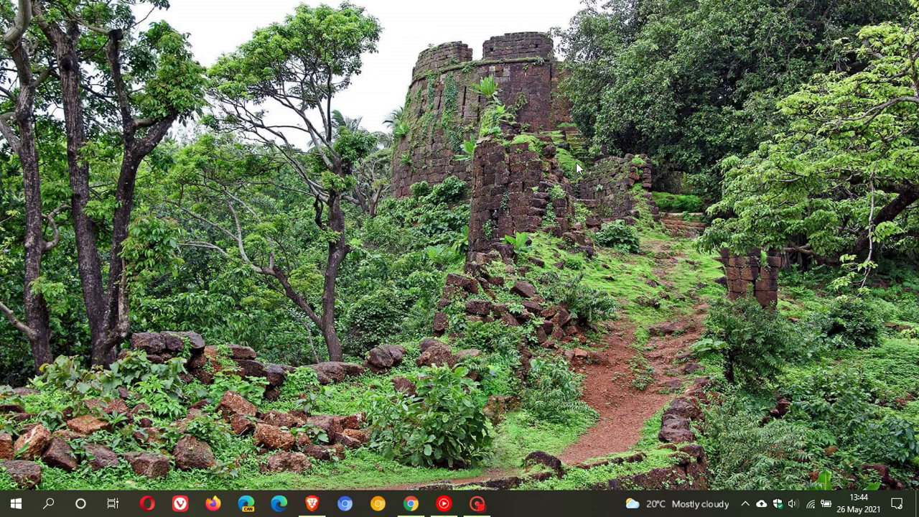